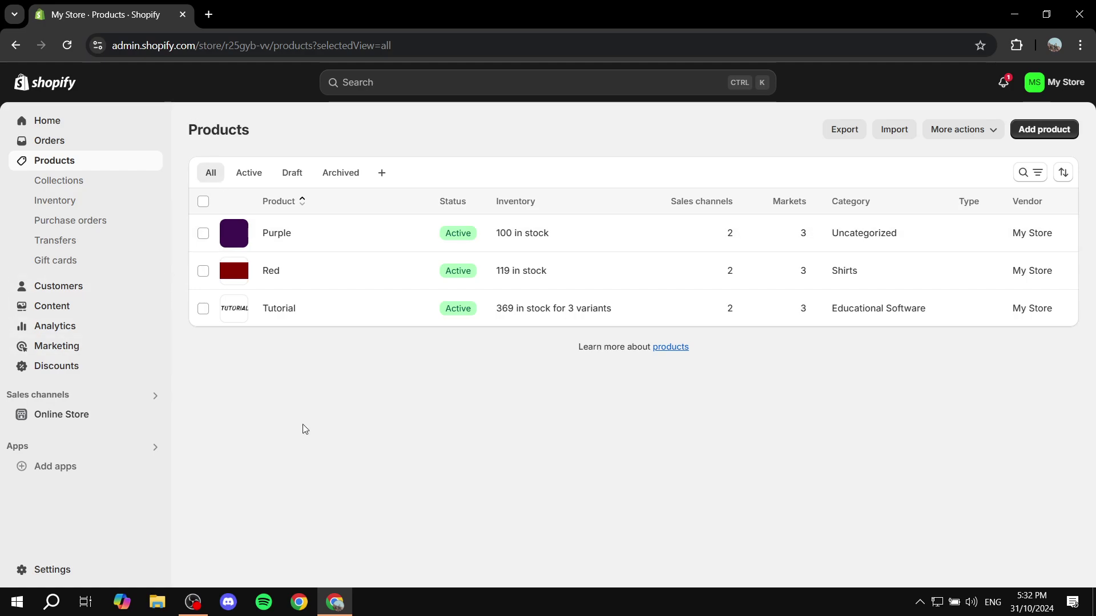
Step: Go to Online Store > Preferences and bring the homepage title section into view
click(74, 415)
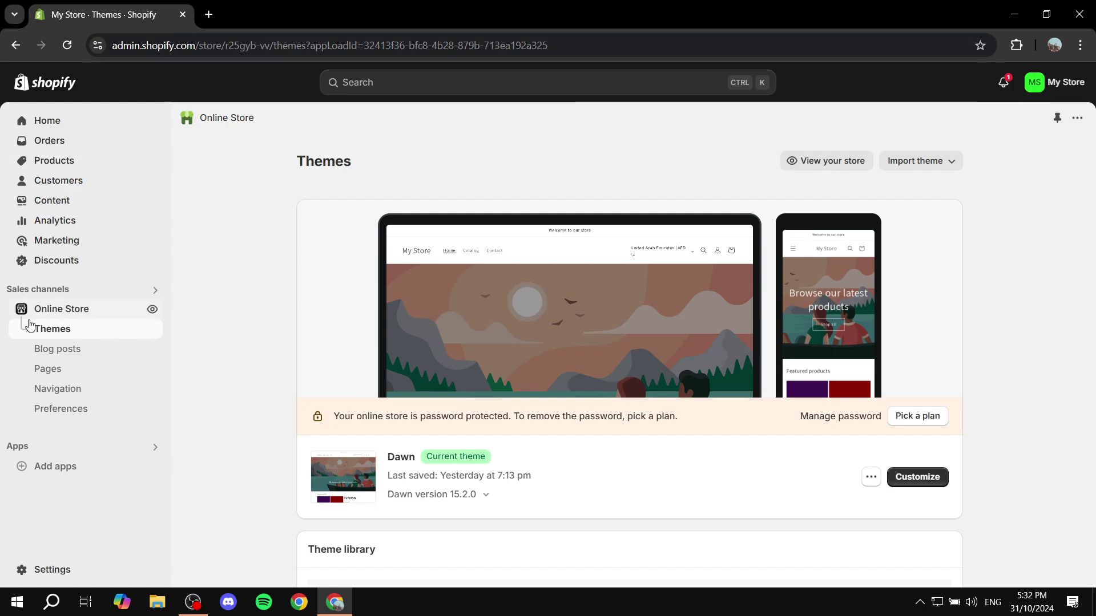
click(69, 414)
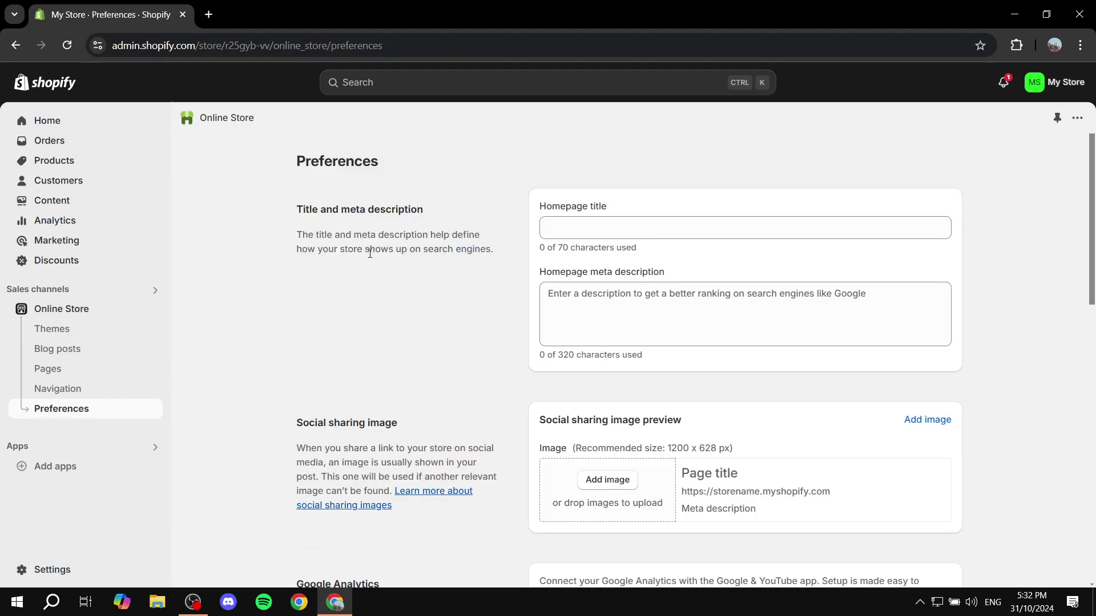
scroll(323, 284, down, 1)
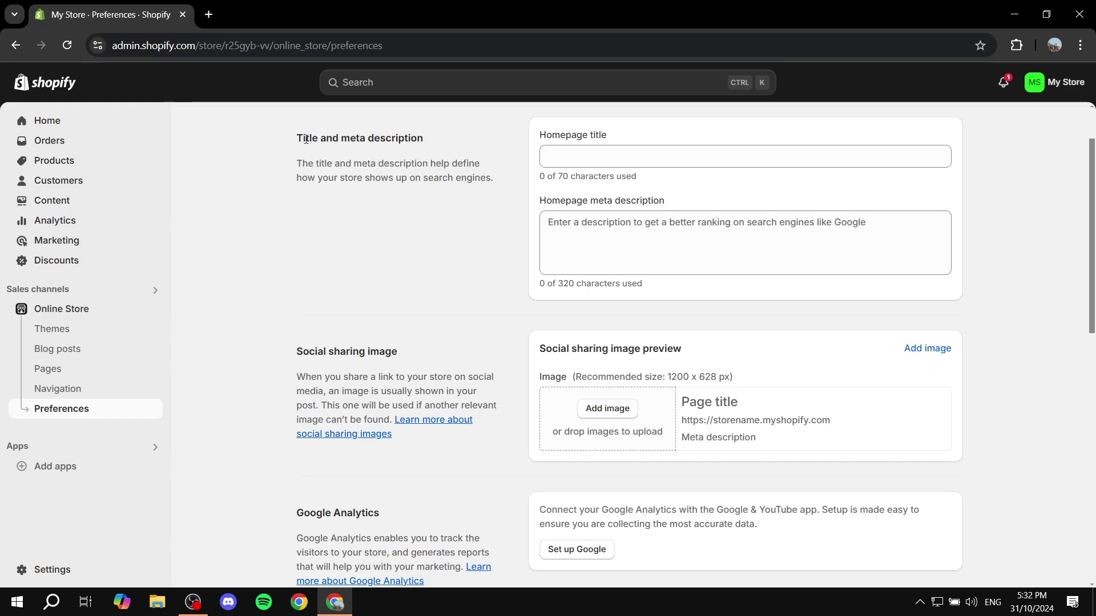
drag(290, 141, 445, 135)
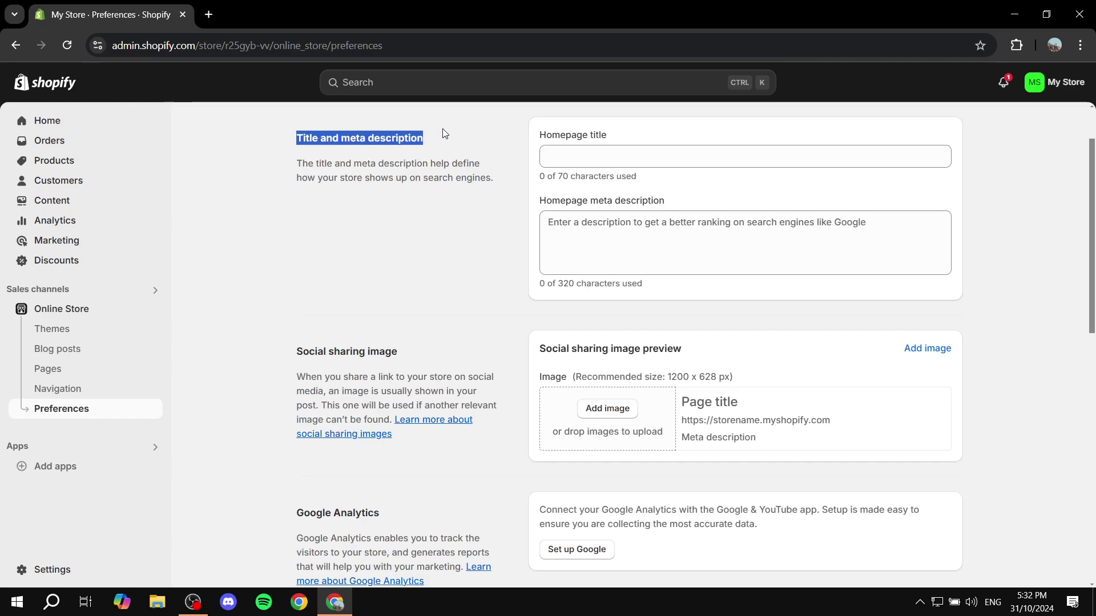
Step: Enter 'Test' as both the homepage title and the meta description, then save
click(656, 152)
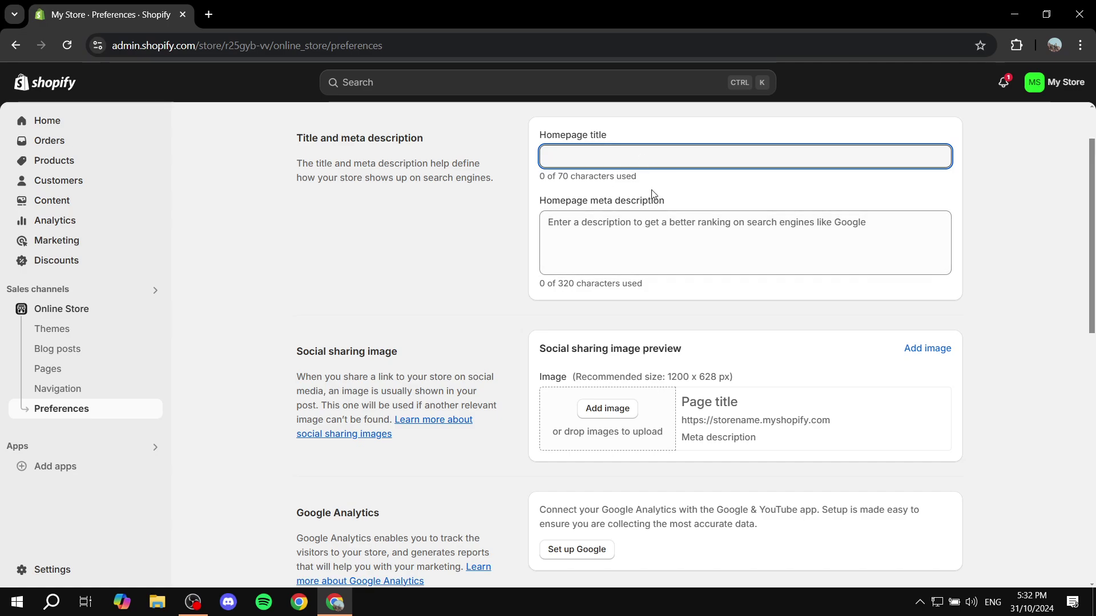
text(Test)
click(678, 256)
text(T)
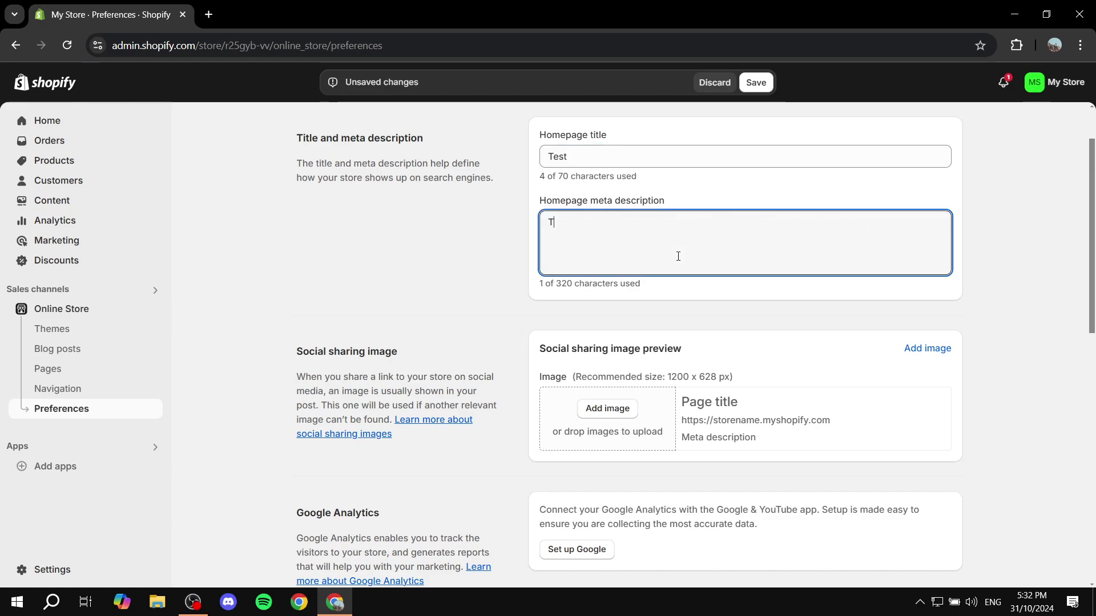
text(est)
click(756, 82)
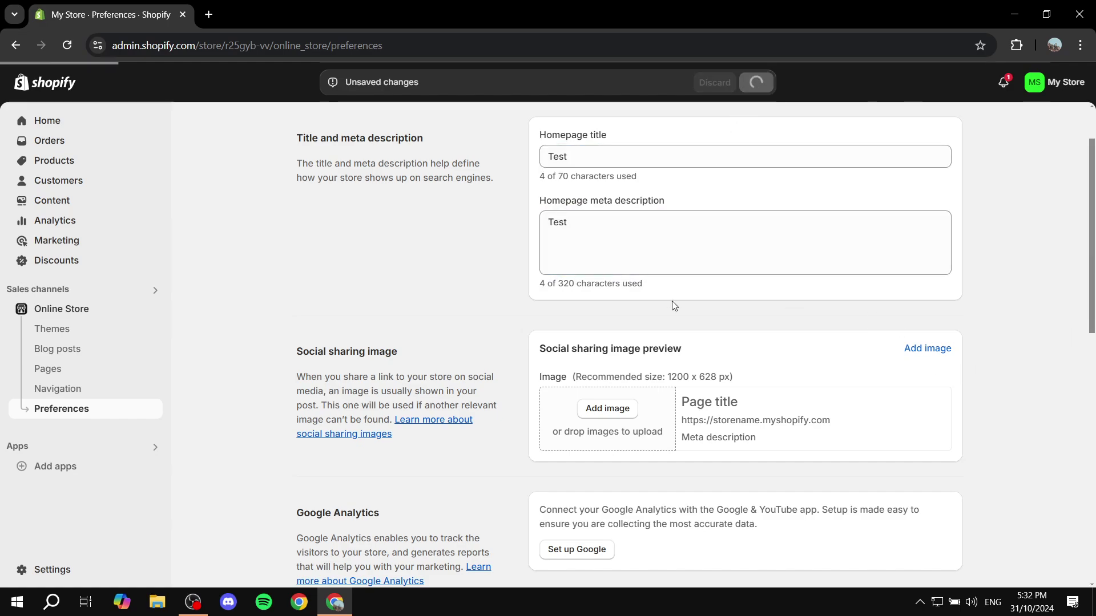
Step: Highlight the Social sharing image heading and its recommended 1200 x 628 px size
drag(296, 351, 439, 359)
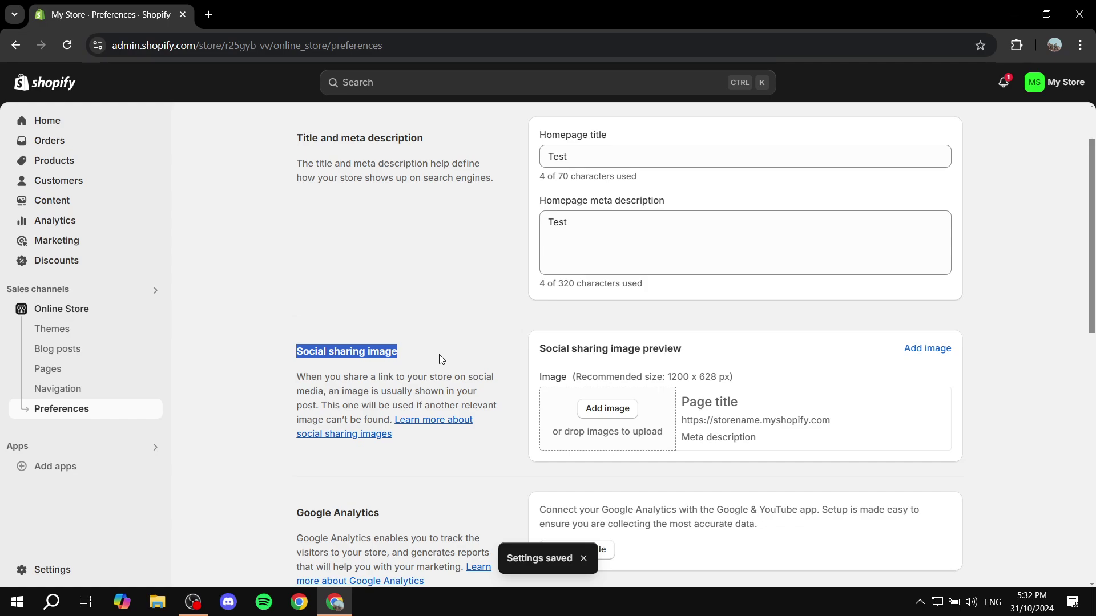
click(441, 359)
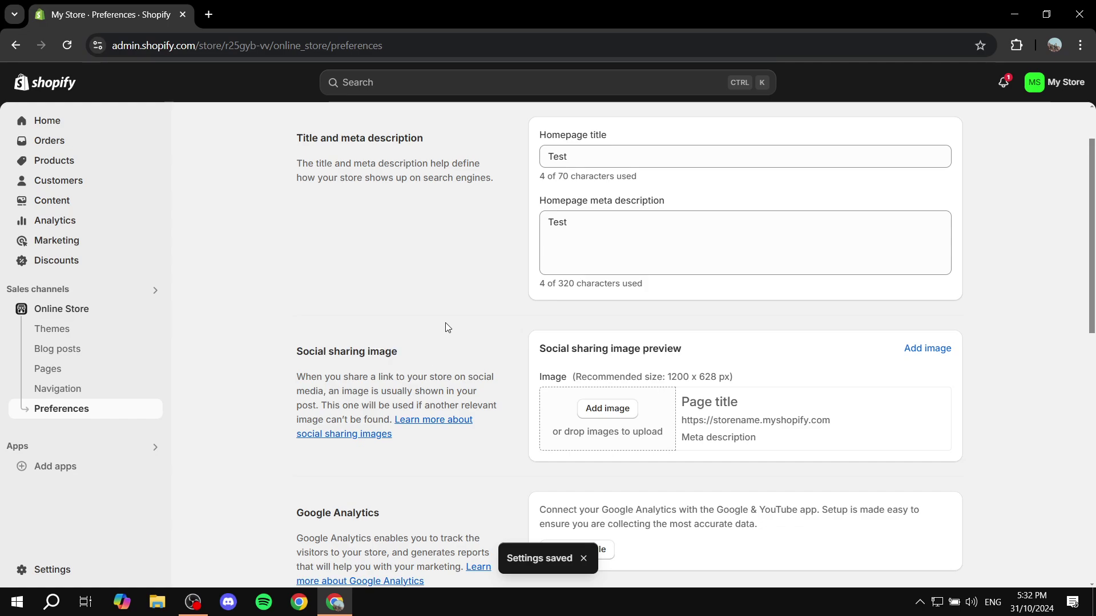
scroll(443, 328, down, 1)
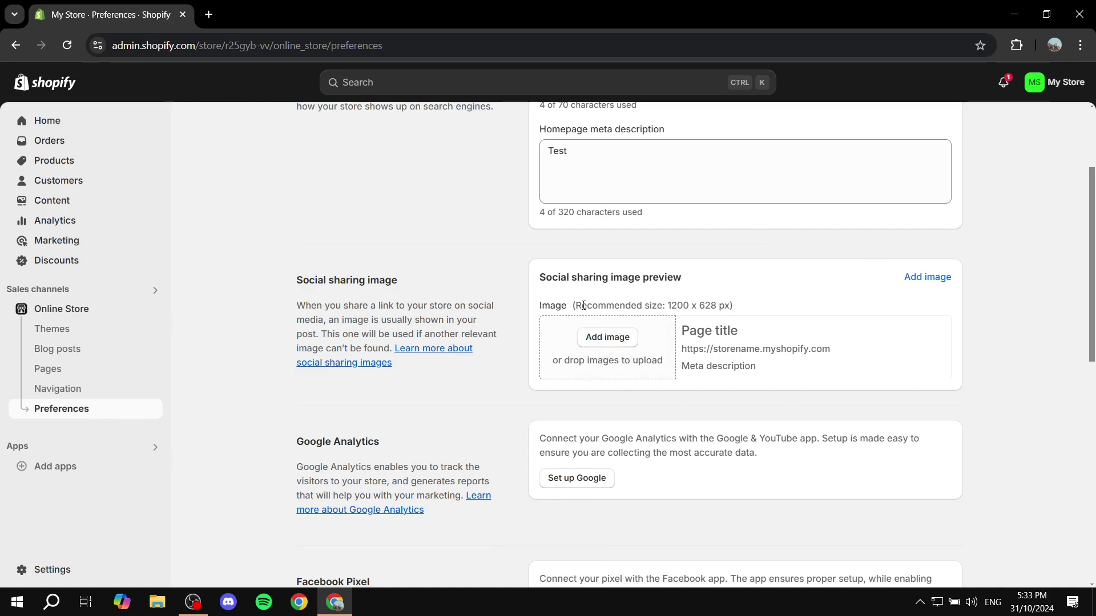
drag(565, 305, 741, 304)
click(739, 304)
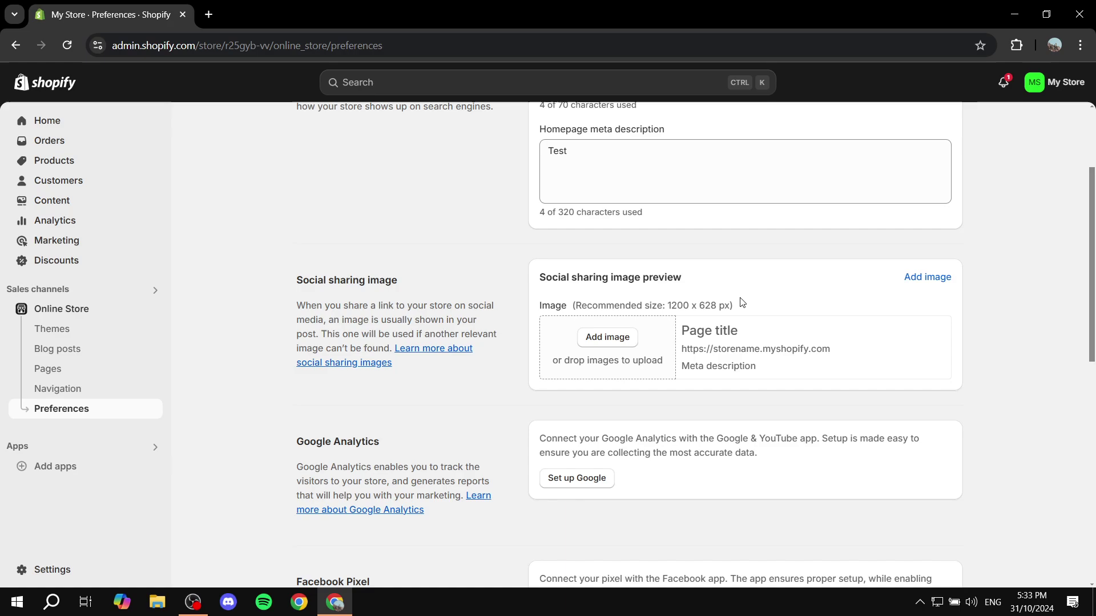
drag(665, 305, 717, 306)
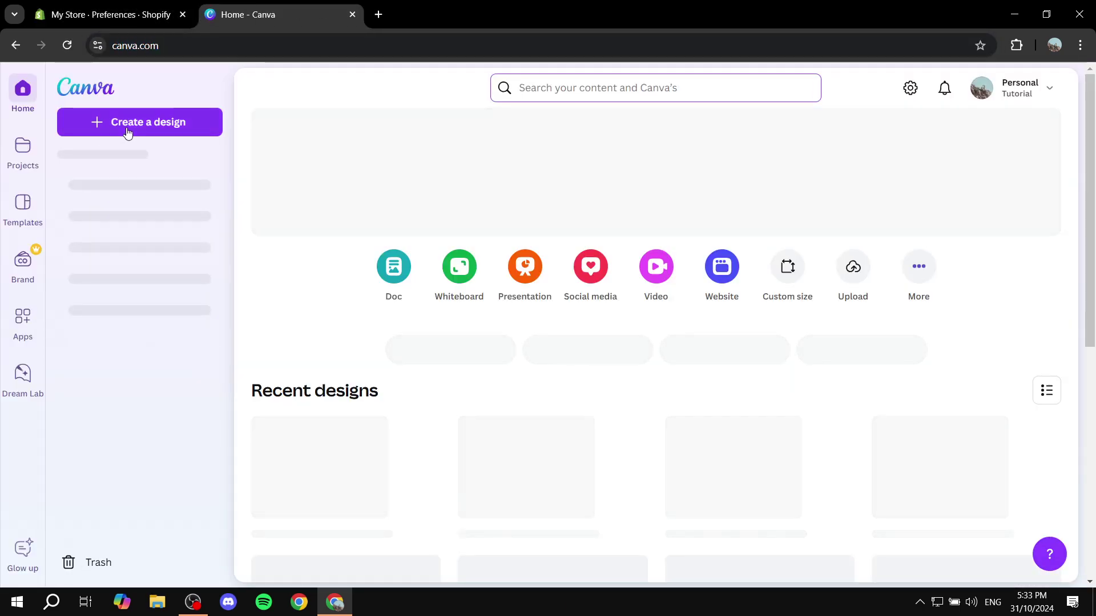
Step: Create a Canva design with a custom size of 1200 × 628 px
click(129, 130)
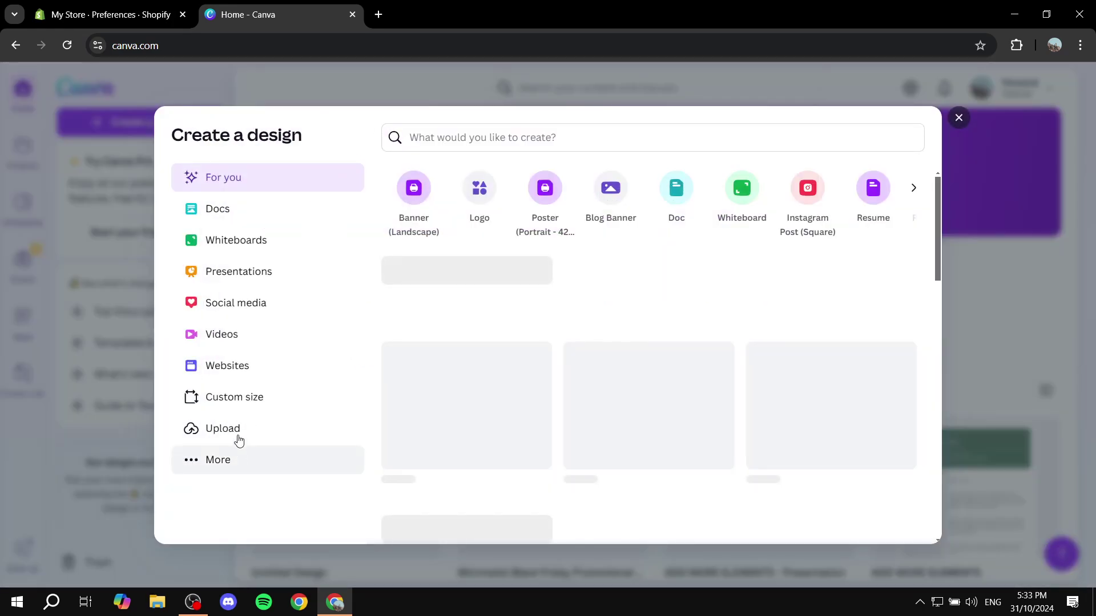
click(229, 403)
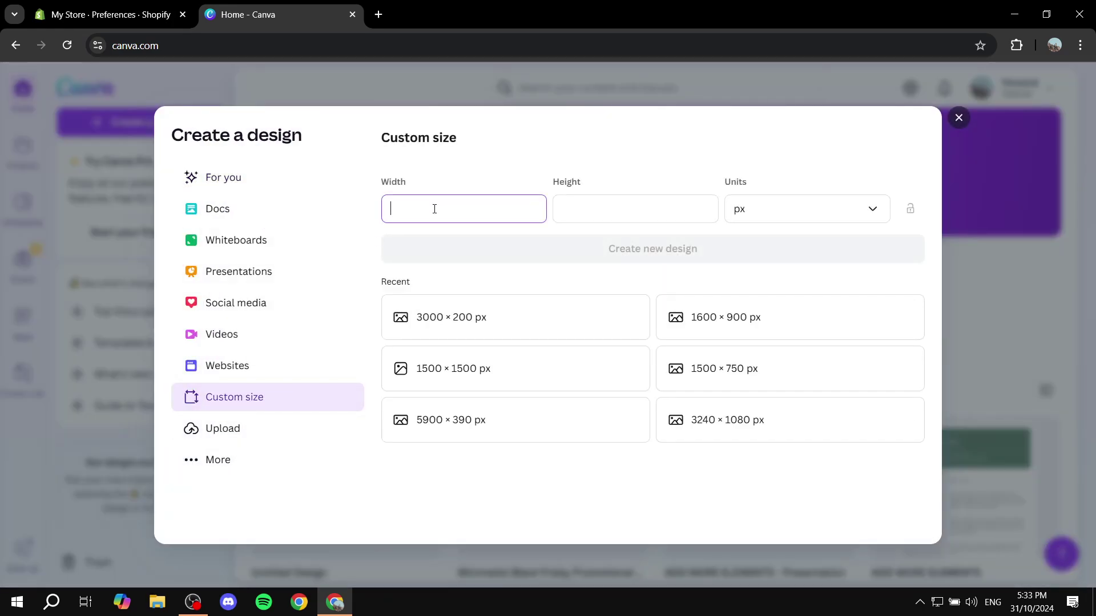
text(1200)
click(631, 203)
click(109, 14)
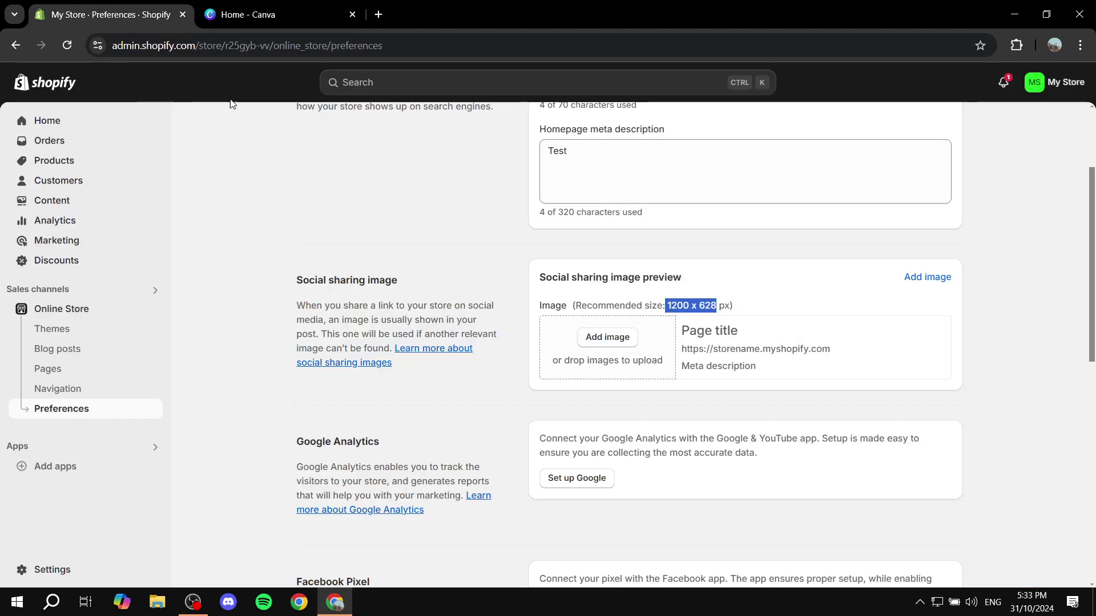
click(257, 15)
text(6)
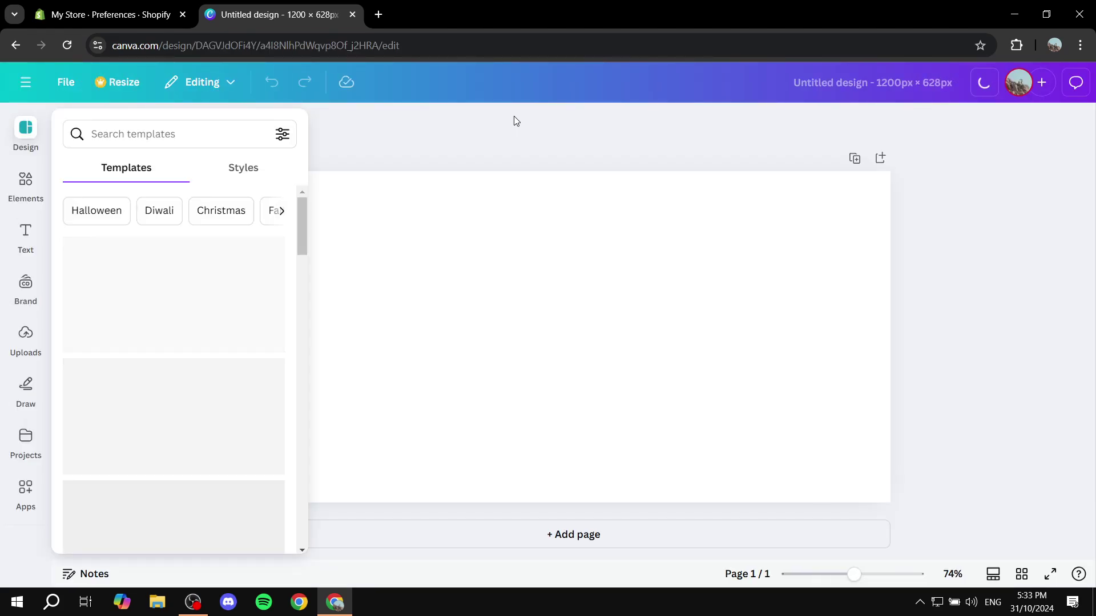
Step: Place the uploaded TUTORIAL image on the design, download it as PNG, and close Canva
click(26, 340)
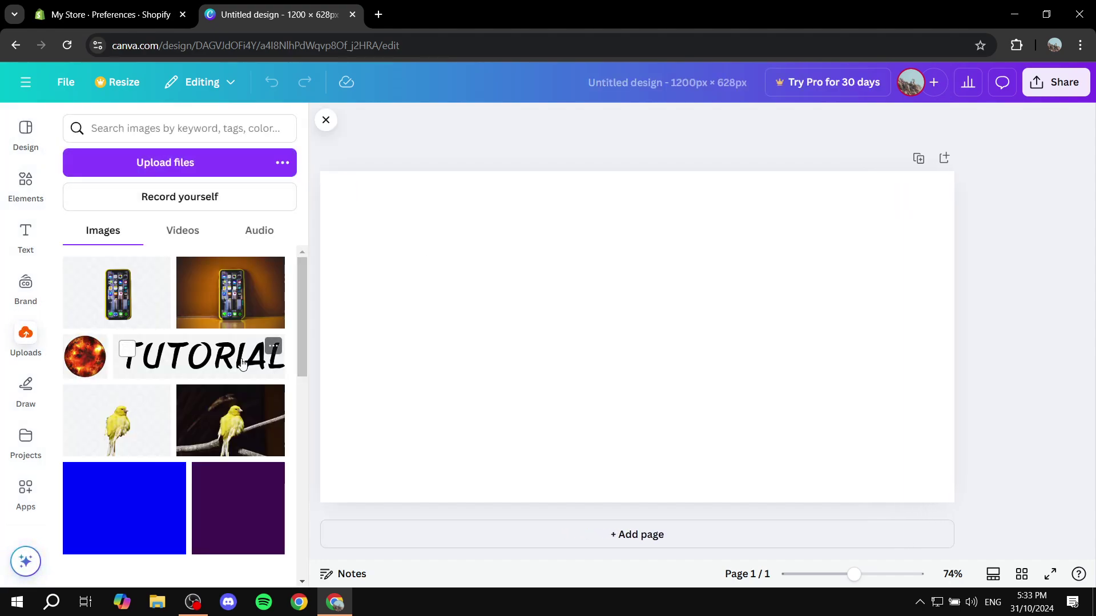
click(240, 359)
click(932, 262)
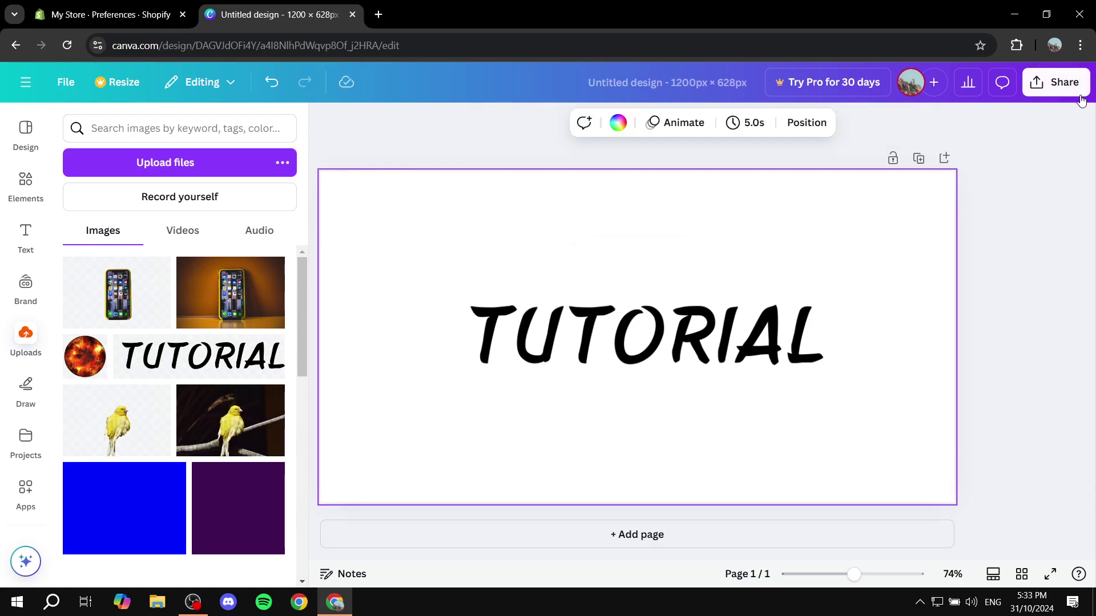
click(1056, 81)
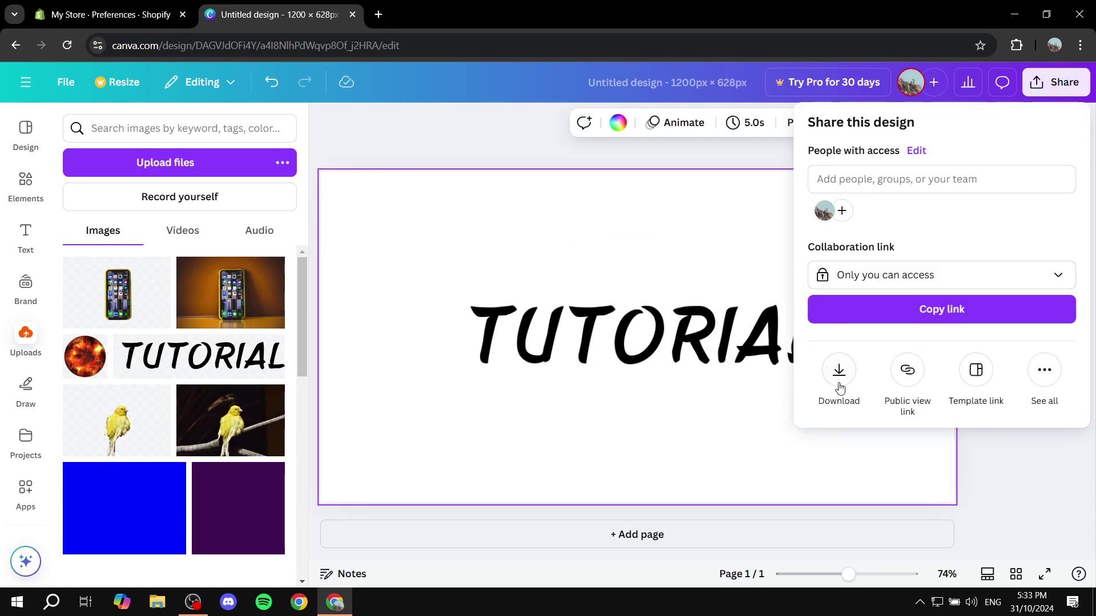
click(838, 377)
click(942, 403)
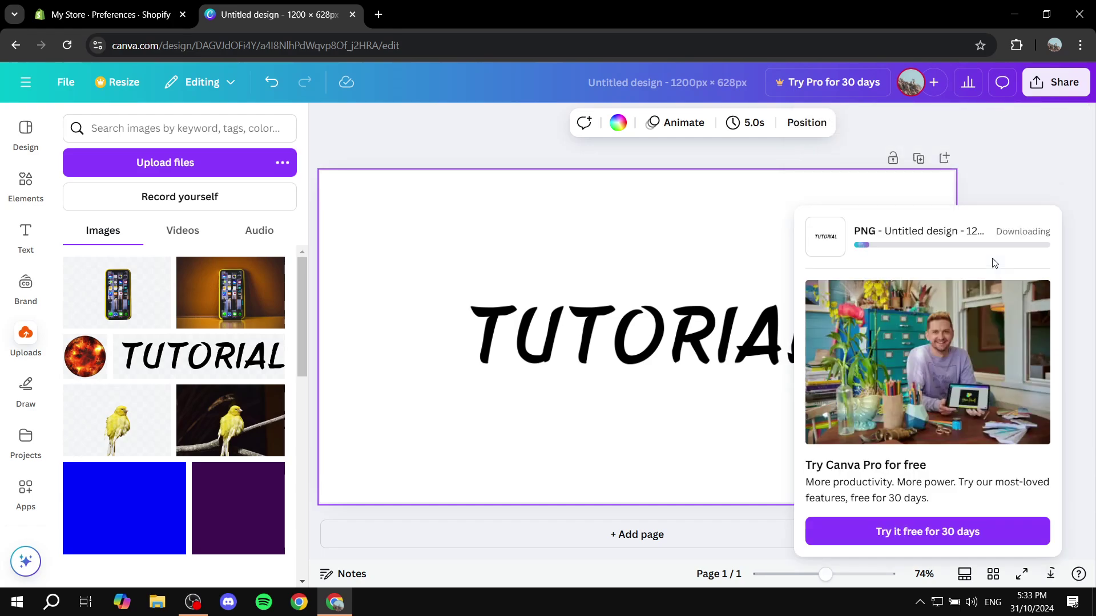
key(ctrl+w)
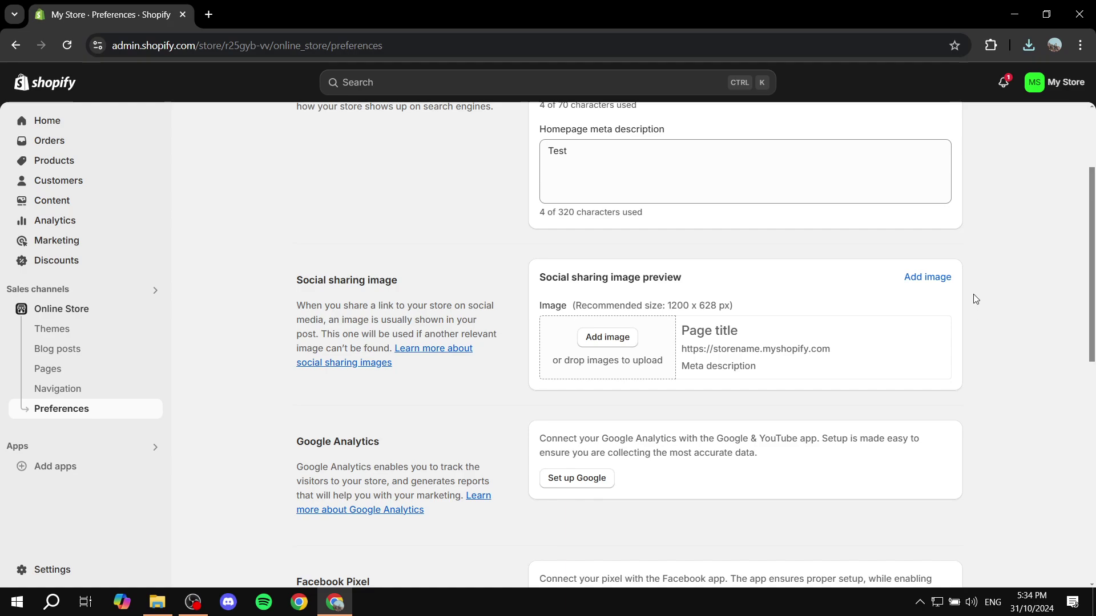
Step: Upload Untitled design.png from the Desktop as the social sharing image and save
click(608, 341)
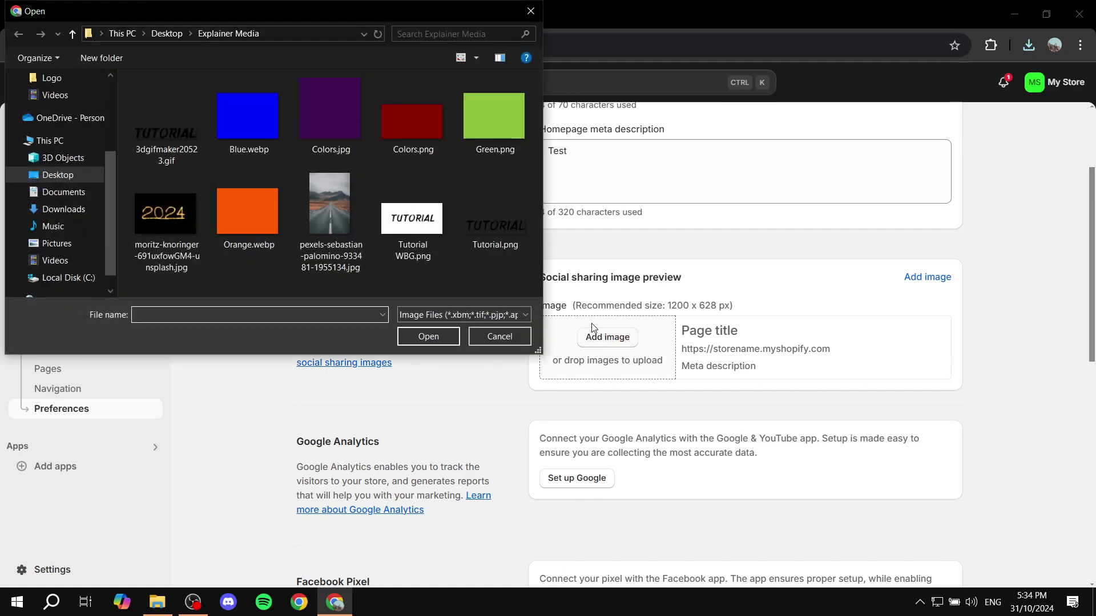
click(76, 175)
double_click(433, 128)
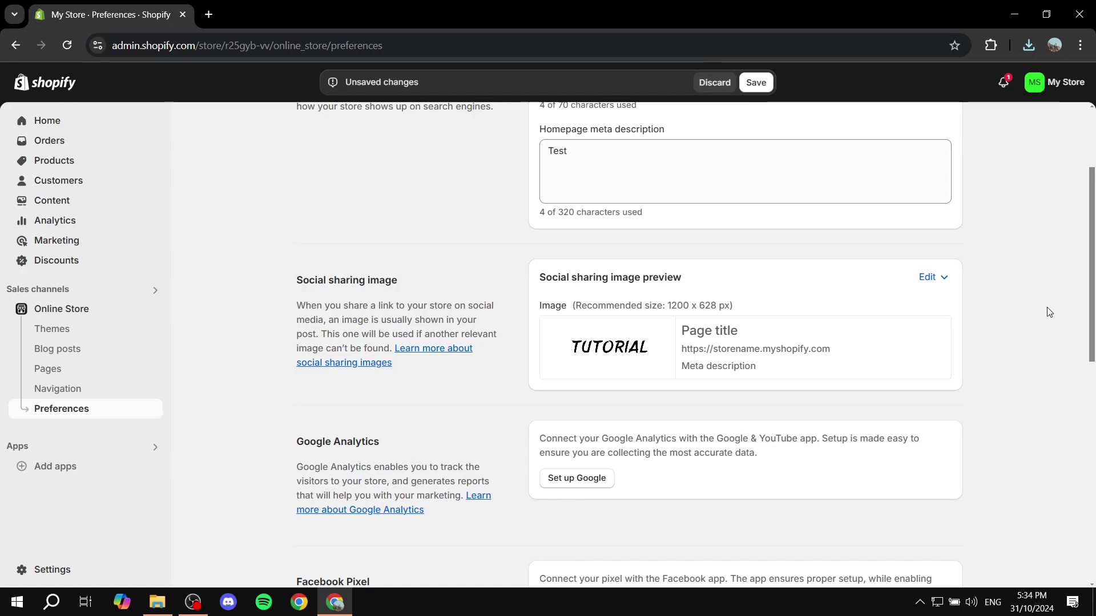
click(756, 83)
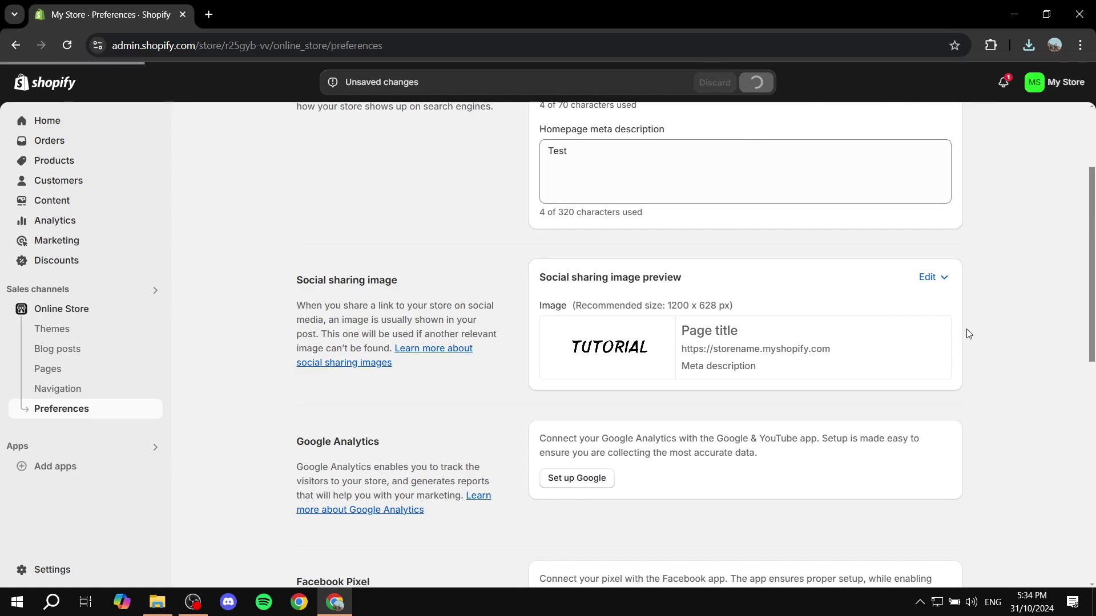
drag(296, 306, 511, 310)
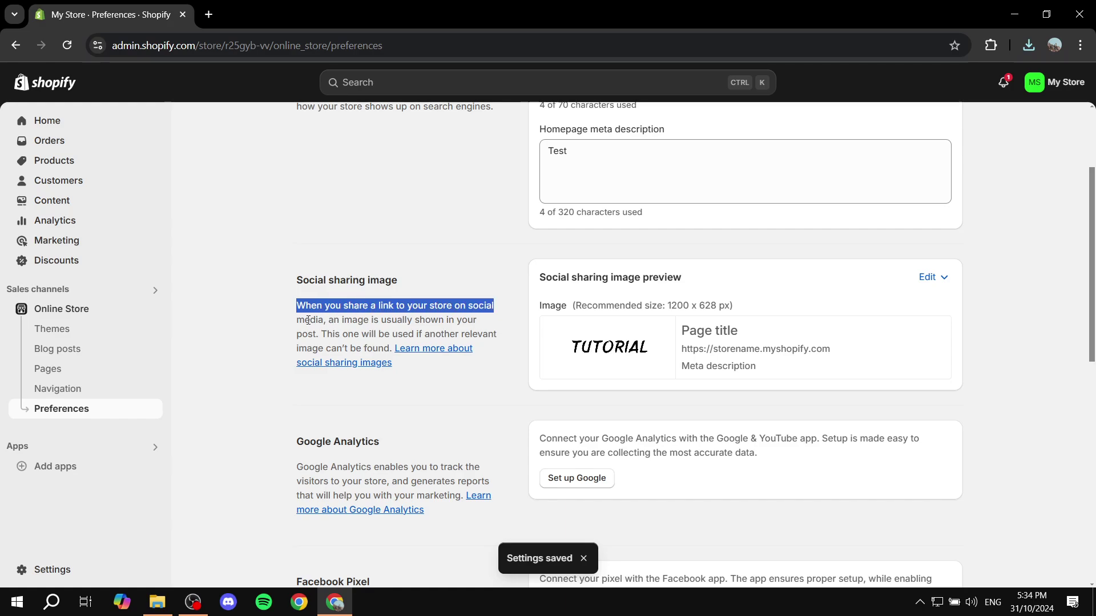
drag(332, 321, 497, 319)
click(497, 320)
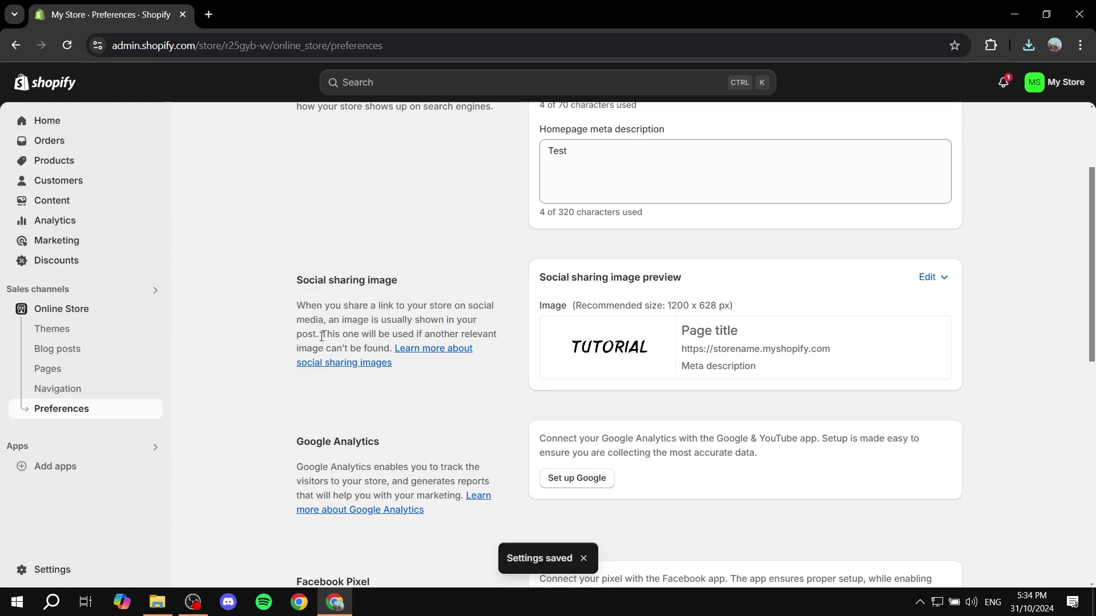
drag(316, 334, 512, 338)
click(512, 338)
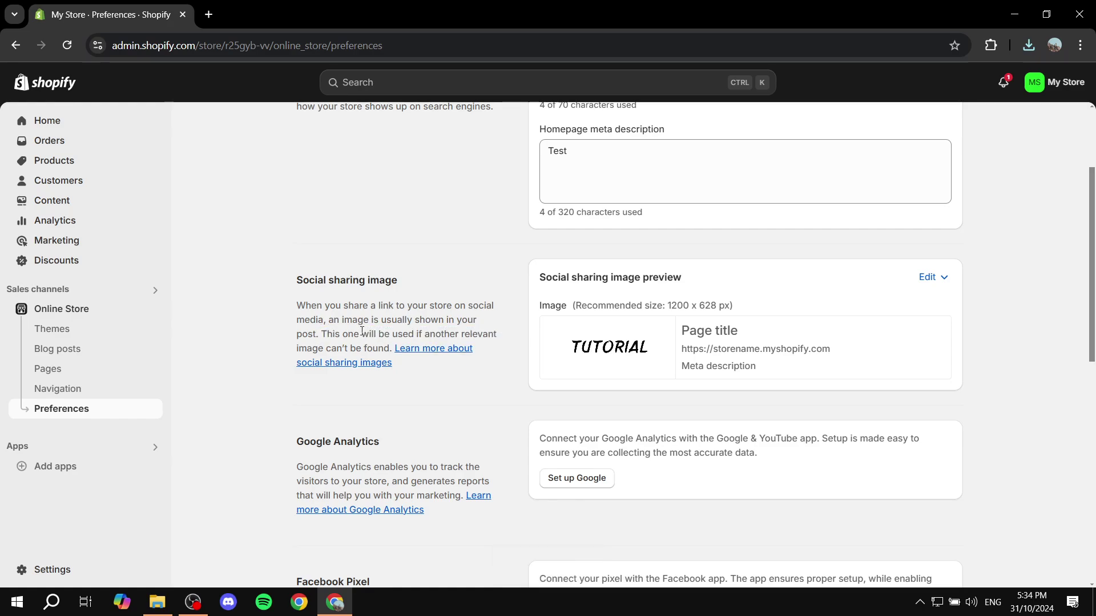
drag(298, 348, 392, 350)
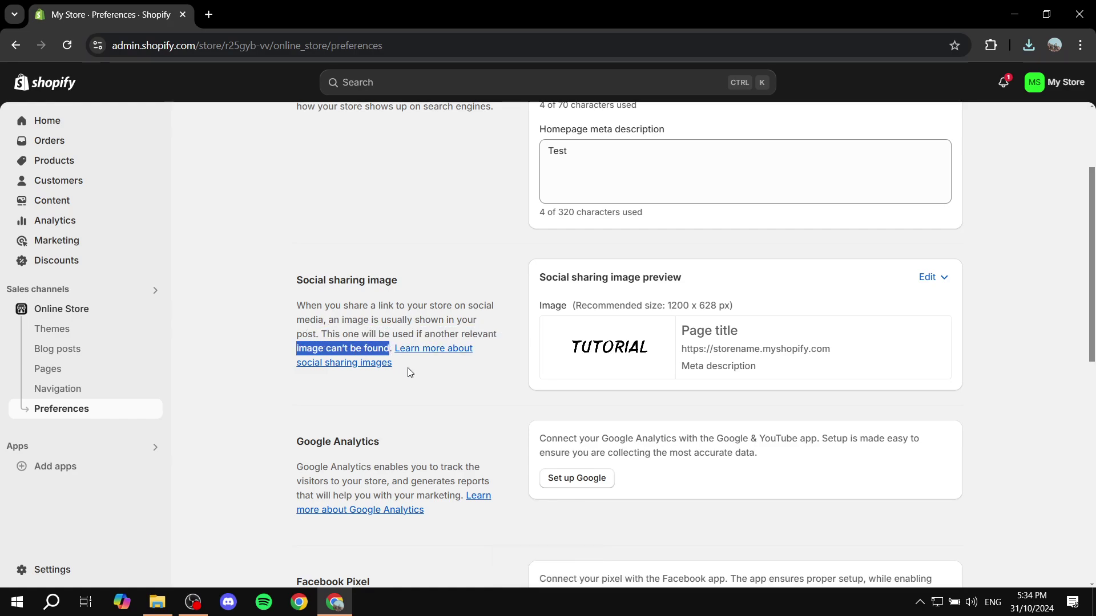
click(435, 381)
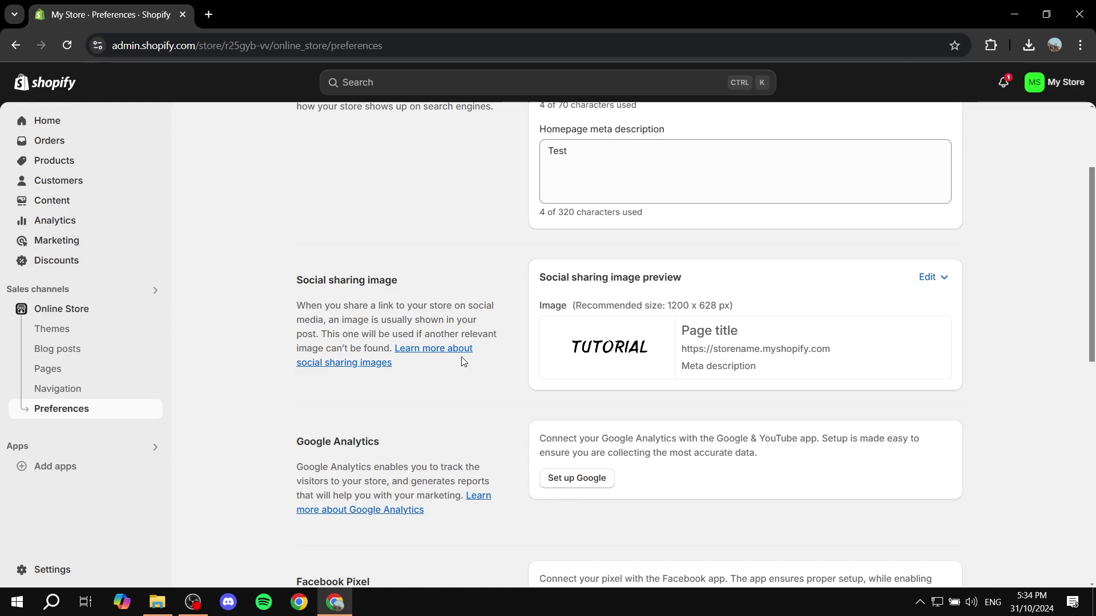
drag(682, 349, 708, 351)
click(819, 362)
click(679, 364)
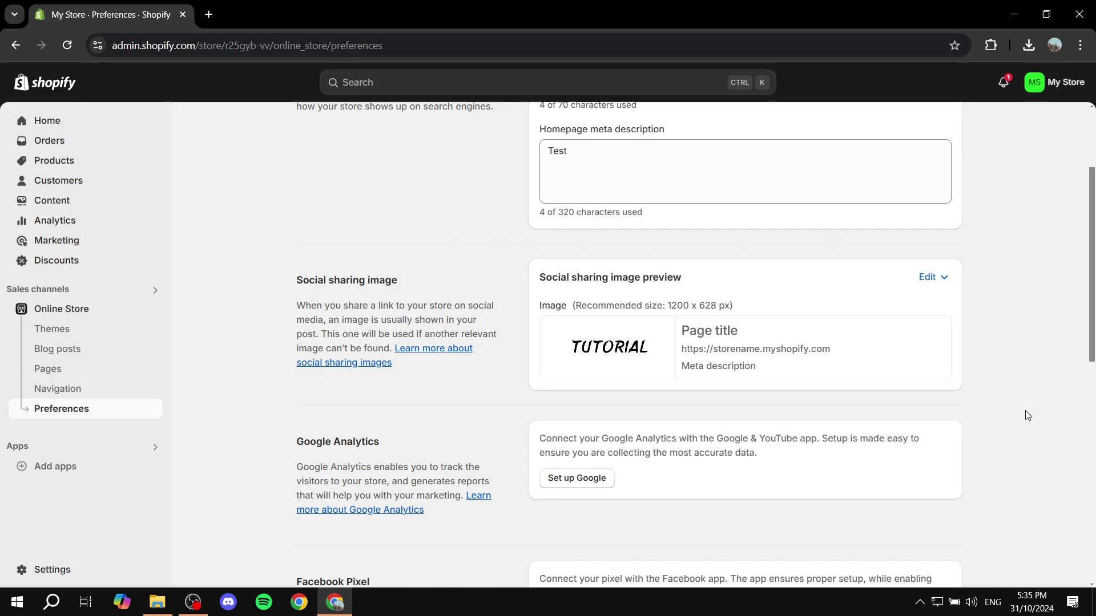
scroll(1028, 416, up, 3)
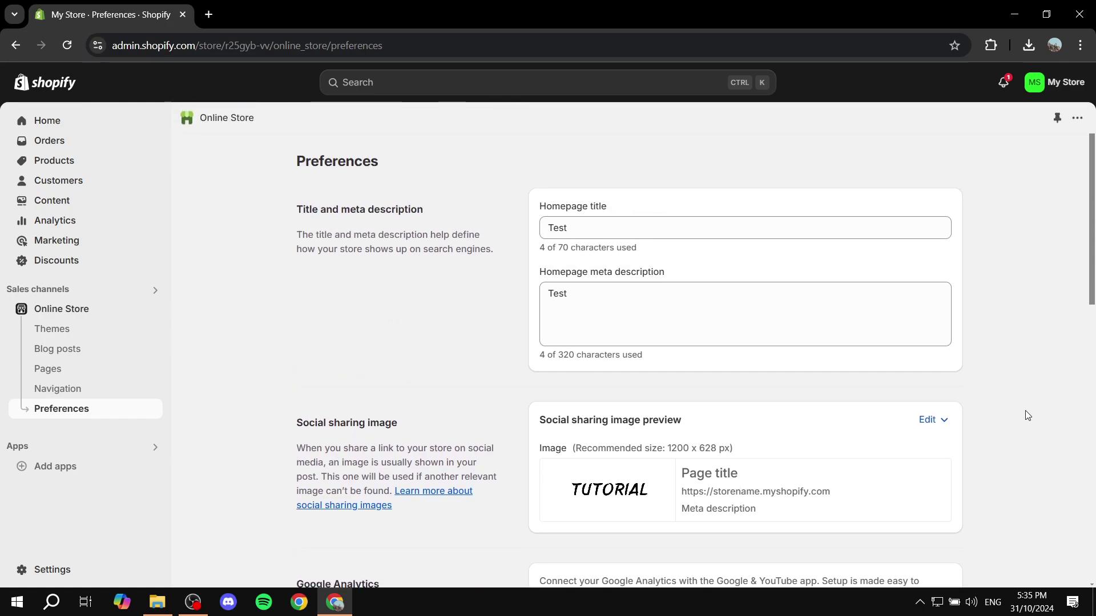